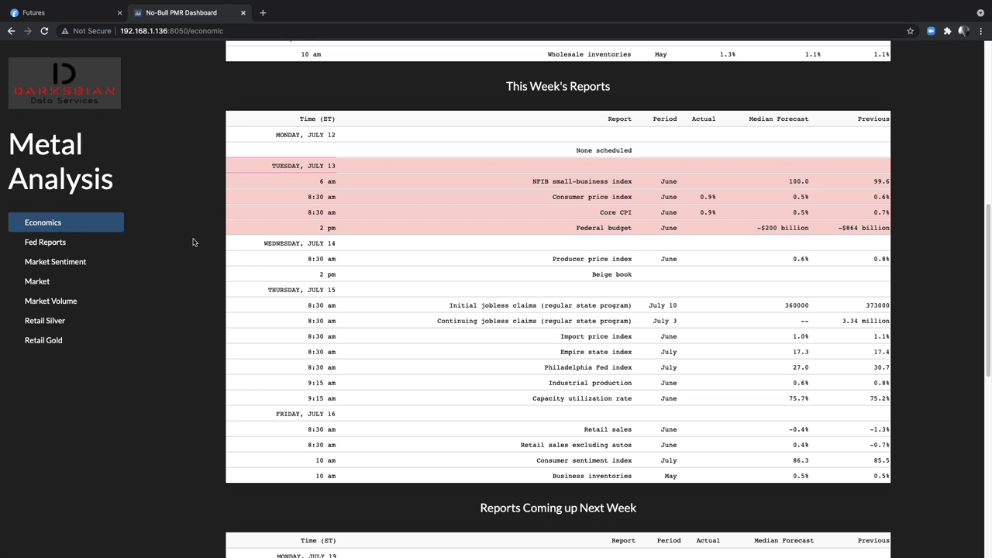
pyautogui.scroll(-2, 194, 243)
pyautogui.scroll(-3, 194, 240)
pyautogui.scroll(-2, 194, 240)
pyautogui.moveTo(543, 388)
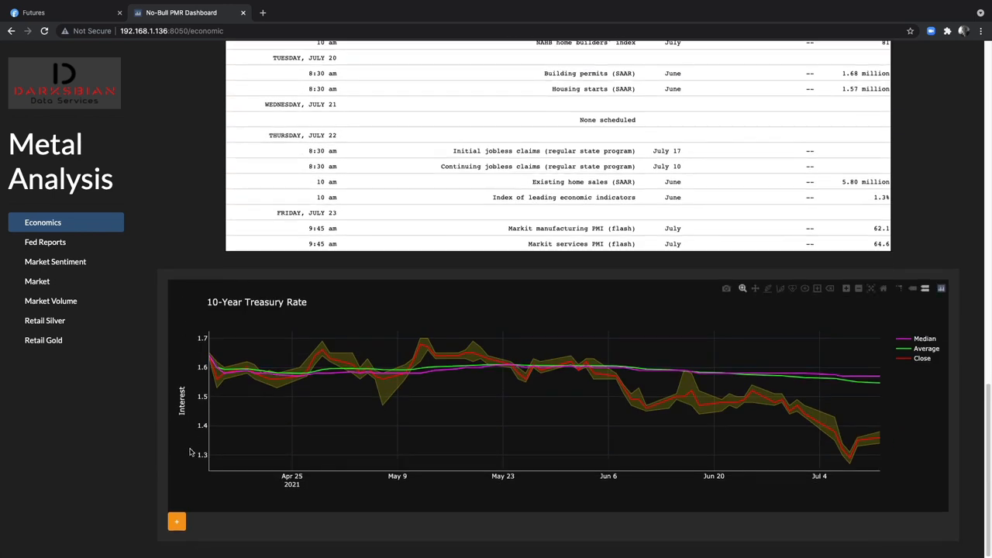
# - Enlarge the 10-Year Treasury Rate chart before returning to the Market page
pyautogui.click(177, 521)
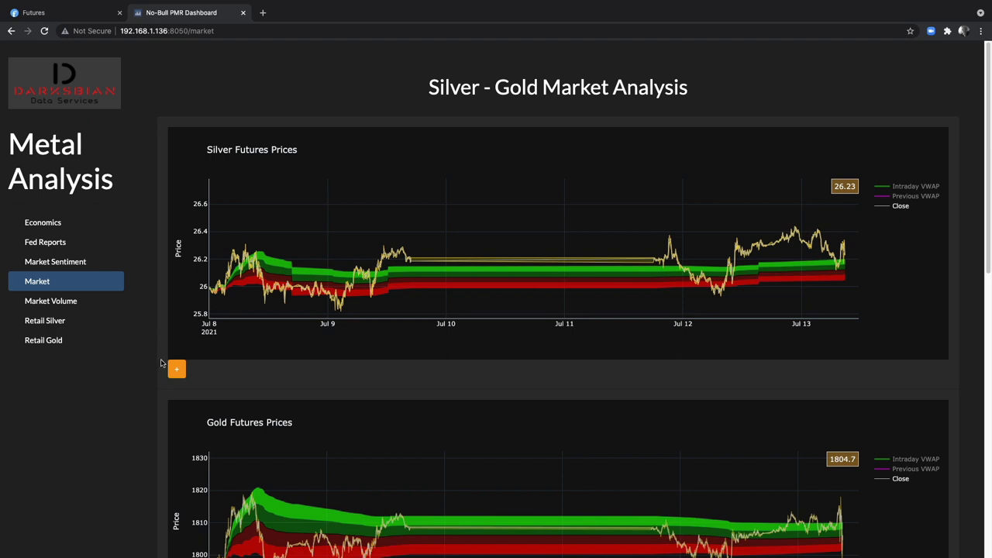
# - Enlarge the Silver Futures chart and box-zoom it to Jul 11 evening through Jul 13
pyautogui.click(176, 368)
pyautogui.moveTo(609, 295)
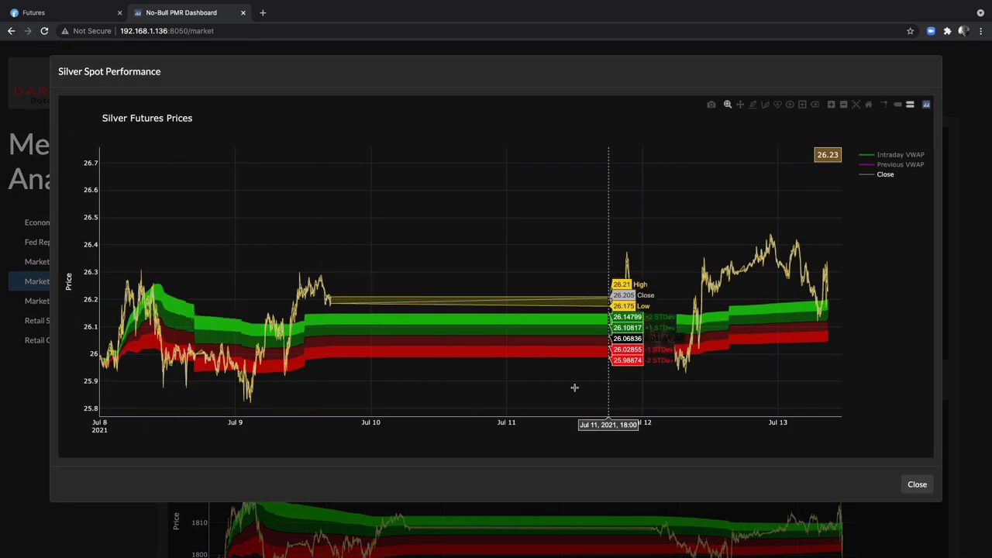
pyautogui.moveTo(610, 295); pyautogui.dragTo(856, 297)
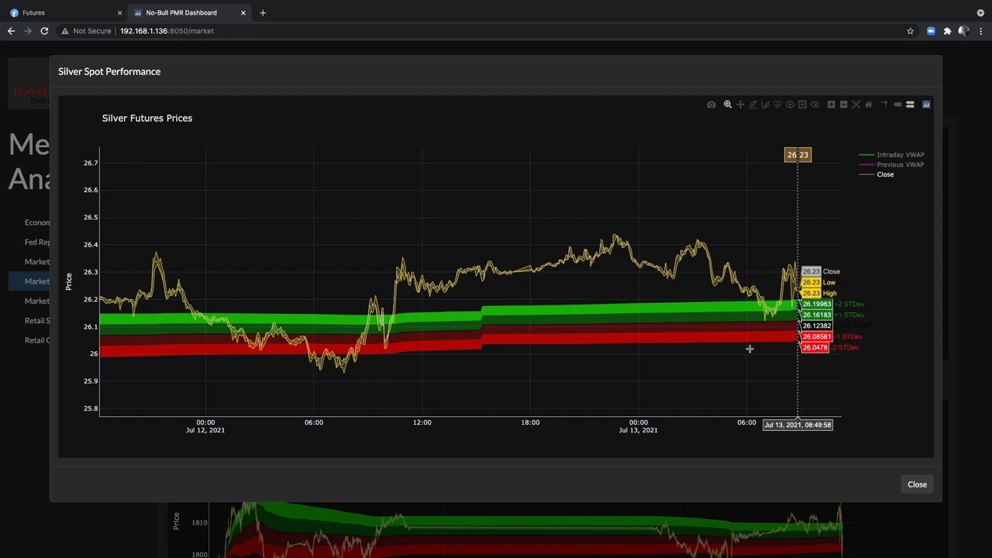
pyautogui.moveTo(778, 311)
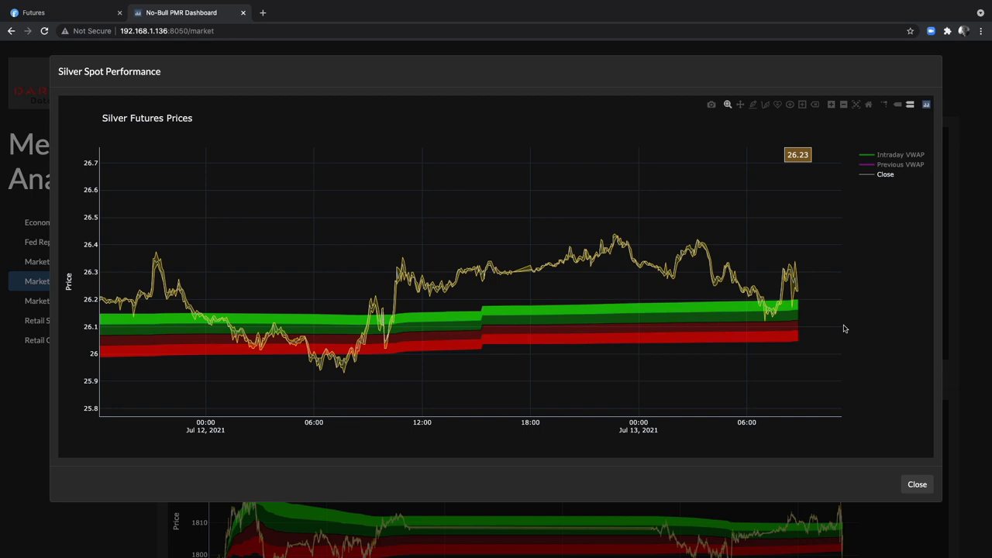
pyautogui.moveTo(778, 271)
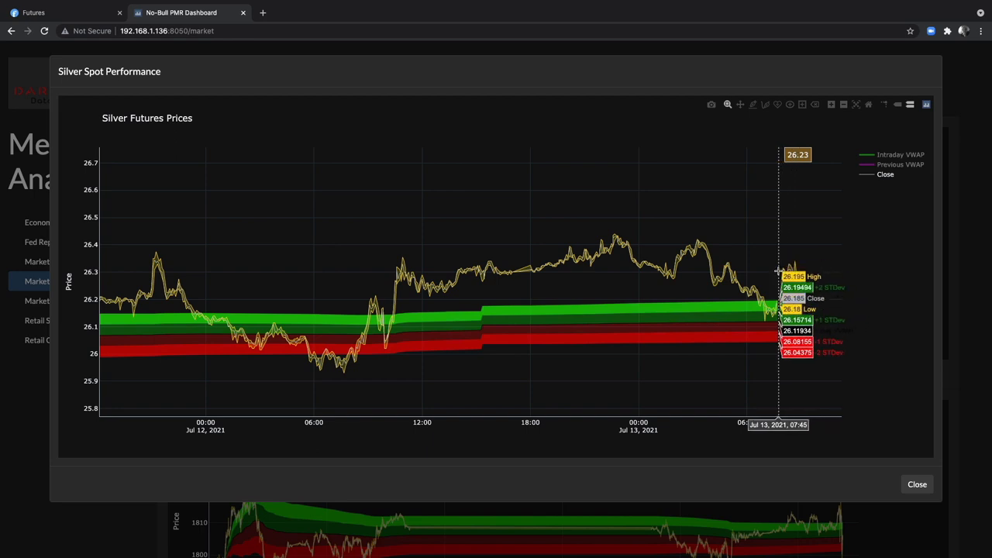
# - Zoom into Jul 13 07:30–09:15, then reset axes to the full Jul 8–13 range
pyautogui.moveTo(775, 272); pyautogui.dragTo(808, 272)
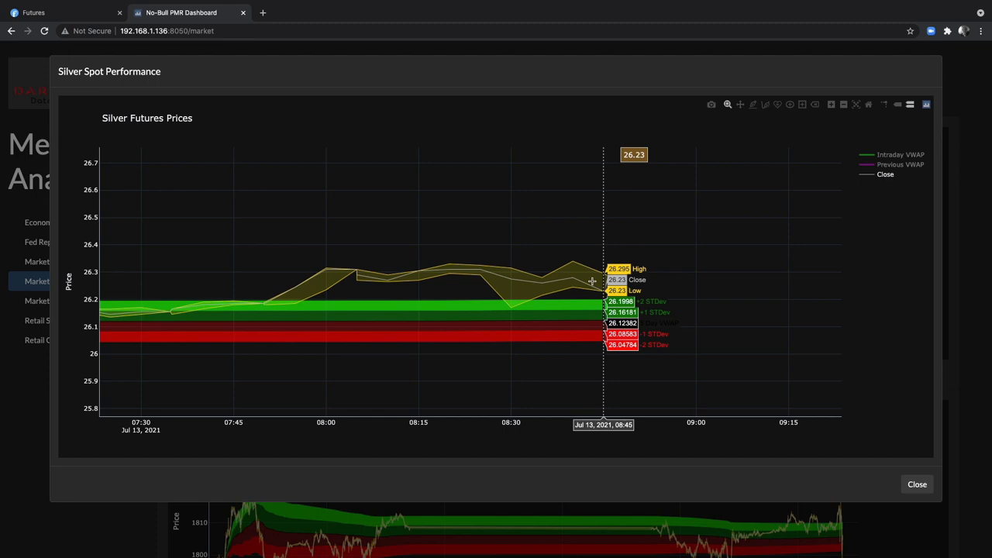
pyautogui.click(869, 105)
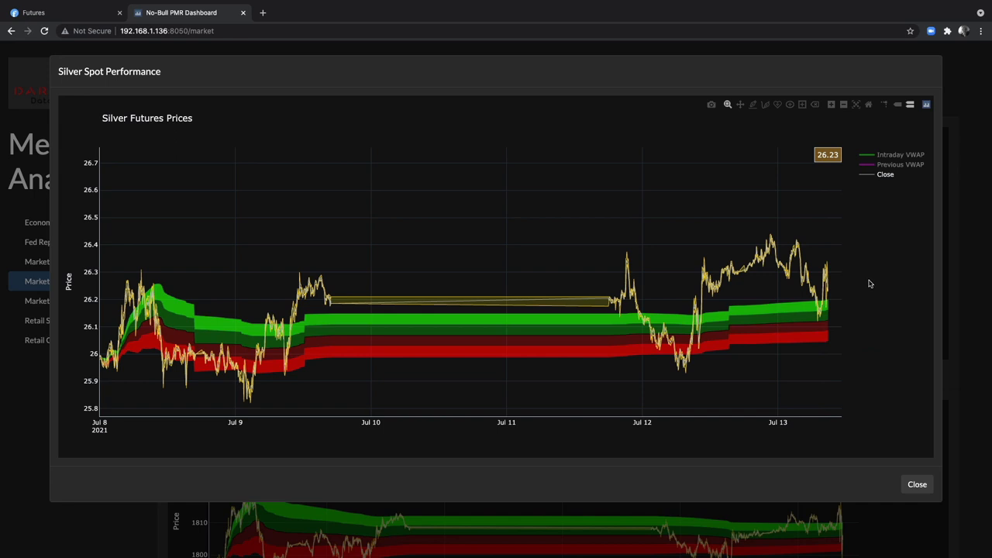
# - Zoom to Jul 11 evening onward and show the magenta Previous VWAP line
pyautogui.moveTo(601, 279); pyautogui.dragTo(844, 286)
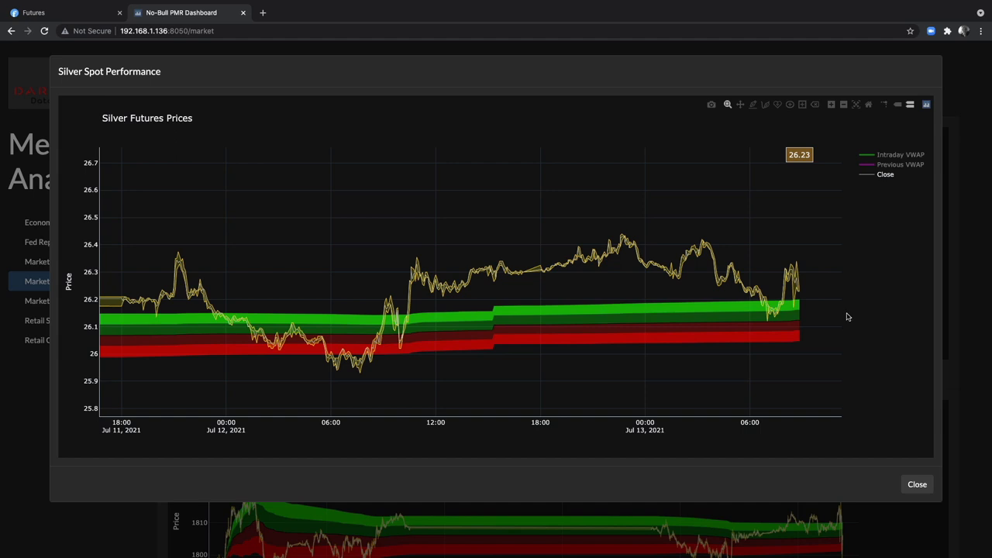
pyautogui.click(890, 167)
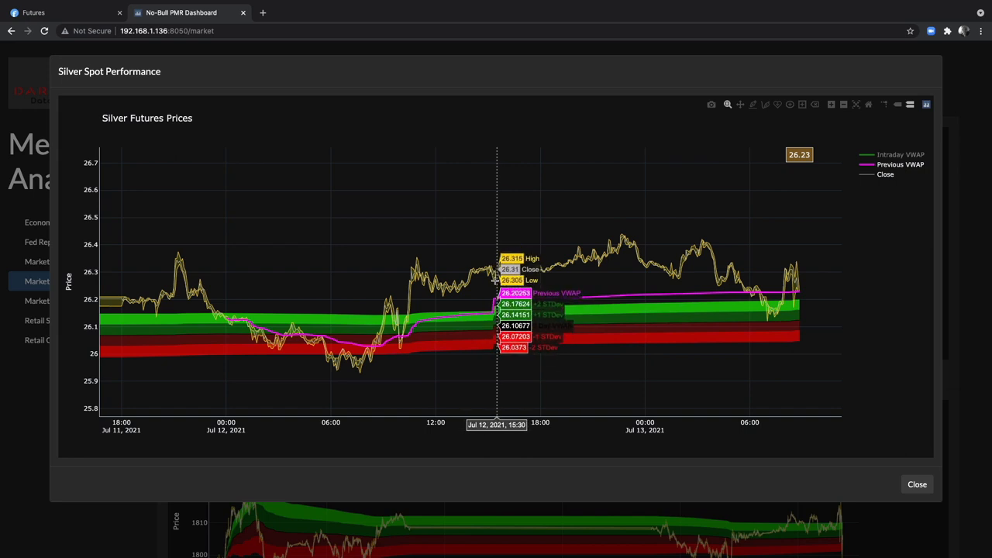
# - Draw a yellow rectangle around the Jul 12 afternoon Previous VWAP jump
pyautogui.click(803, 104)
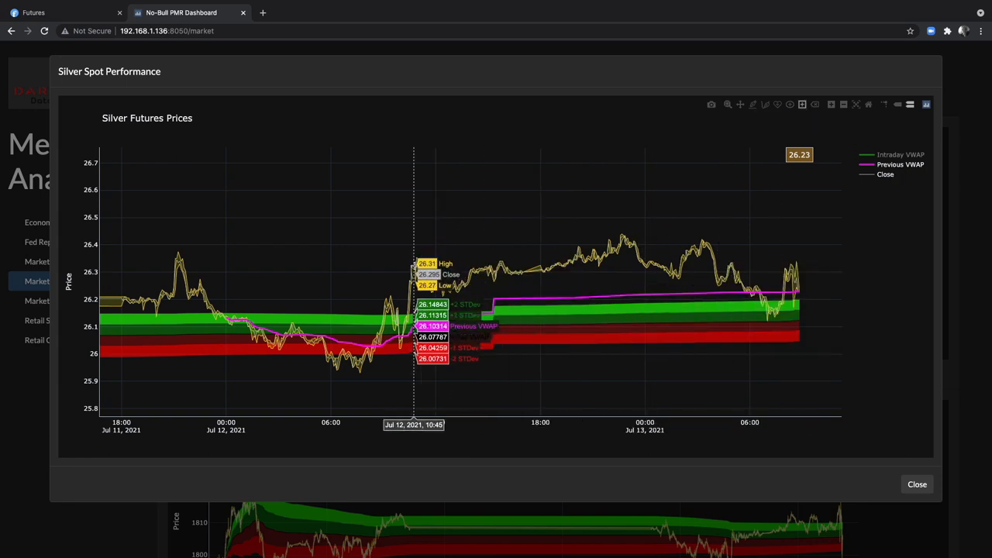
pyautogui.moveTo(462, 245); pyautogui.dragTo(512, 357)
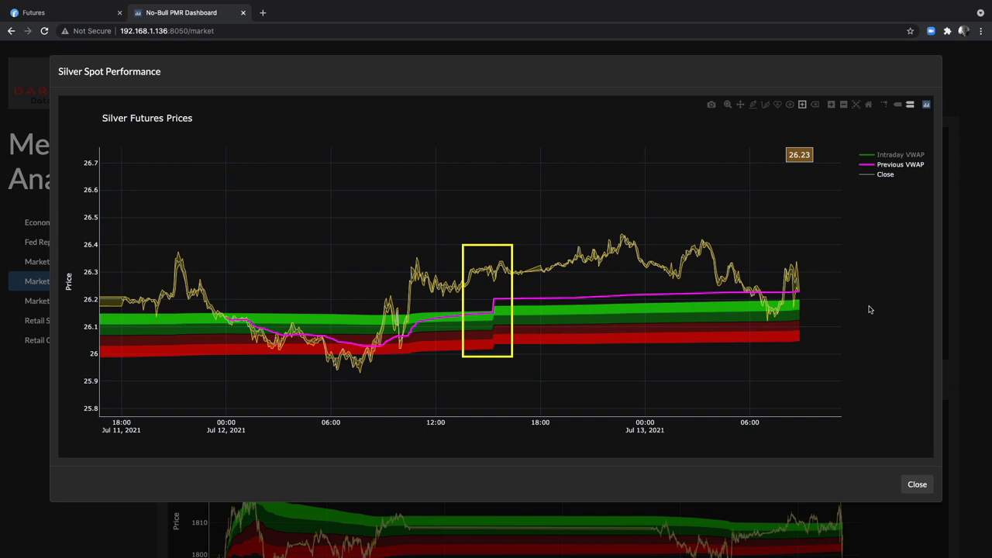
# - Show the green Intraday VWAP line, then close the enlarged silver chart
pyautogui.click(880, 155)
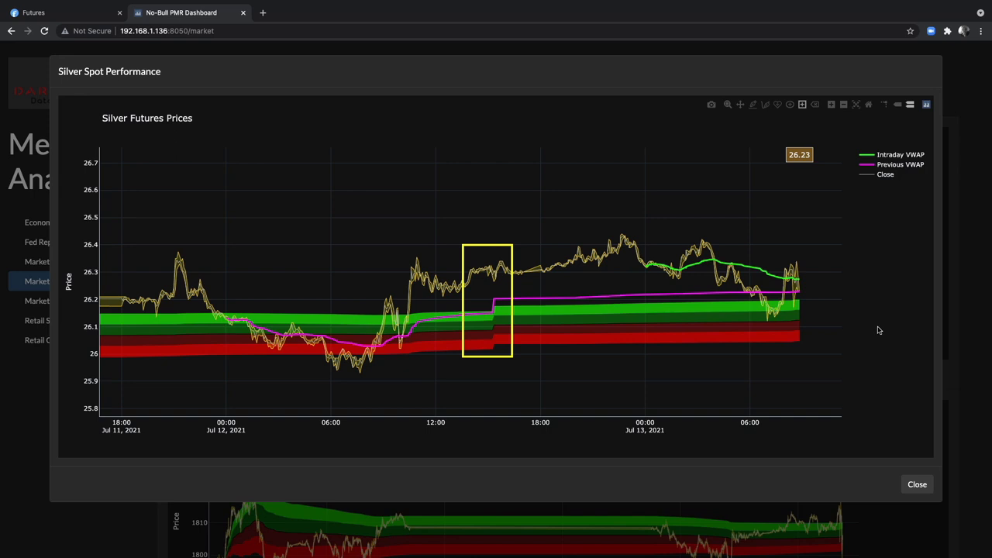
pyautogui.click(917, 485)
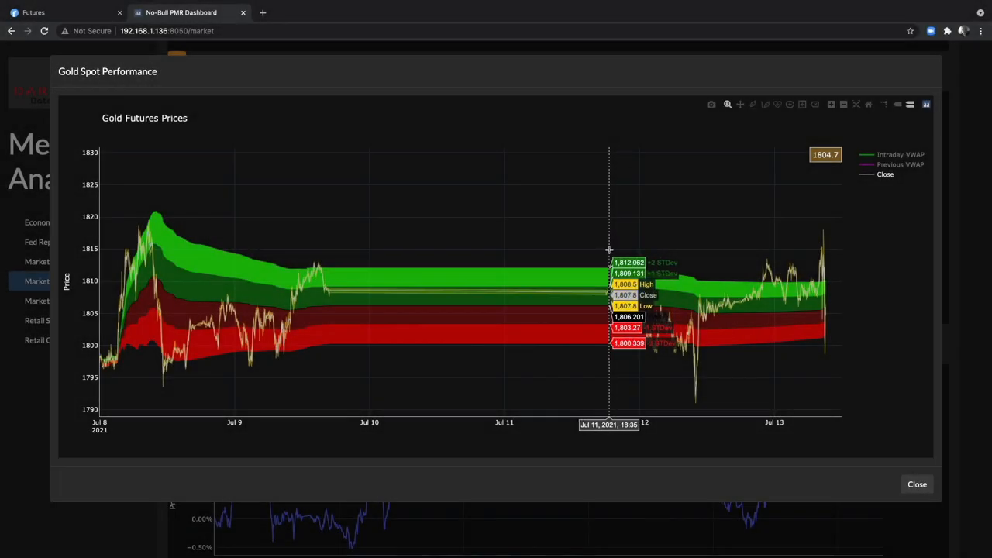
# - Box-zoom the enlarged Gold Futures chart to Jul 11 evening through Jul 13
pyautogui.moveTo(609, 249); pyautogui.dragTo(857, 256)
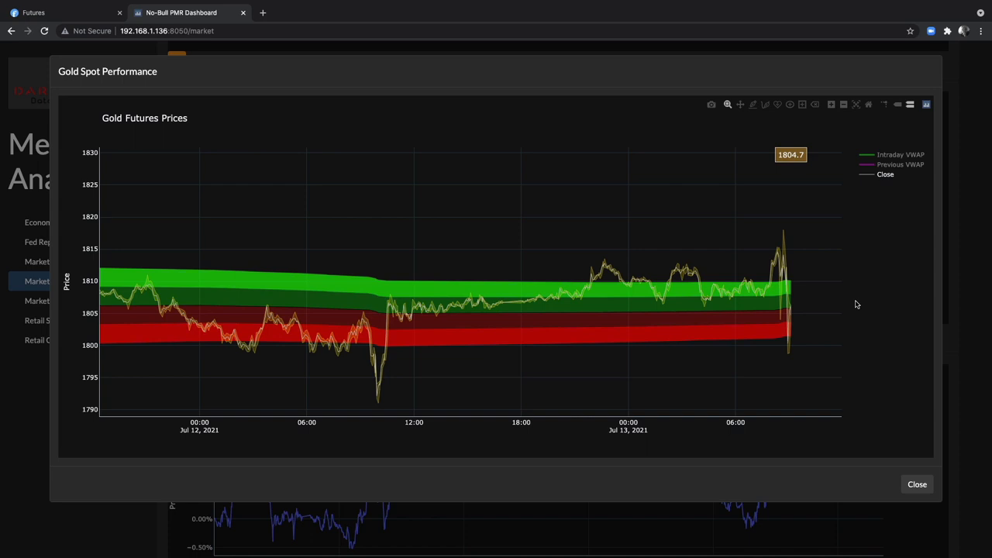
pyautogui.moveTo(791, 294)
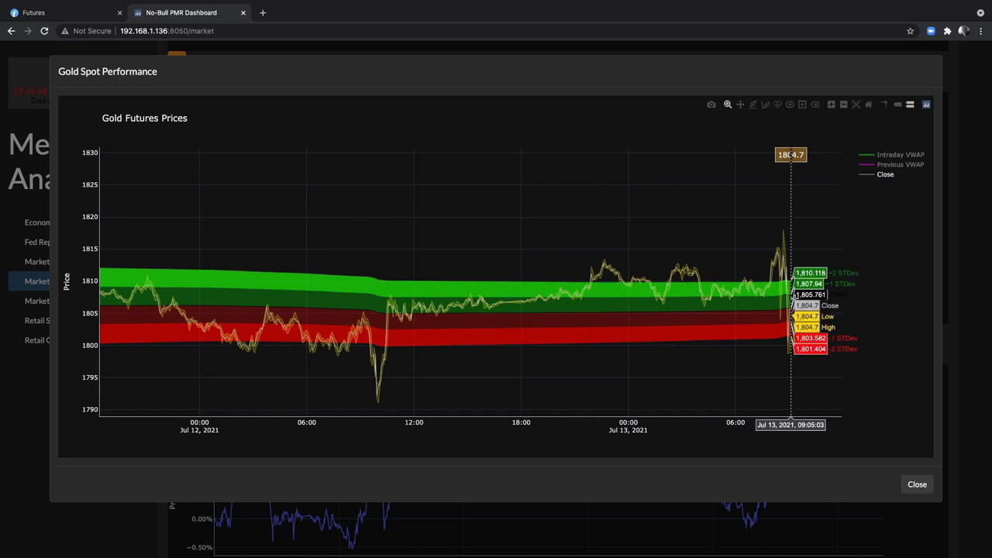
# - Show the magenta Previous VWAP and green Intraday VWAP lines on the gold chart
pyautogui.click(888, 165)
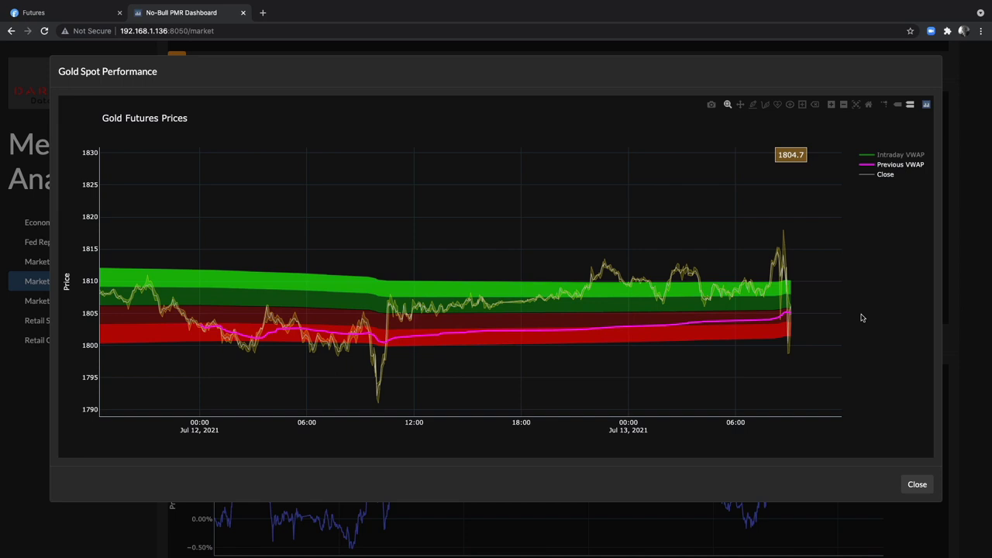
pyautogui.click(899, 155)
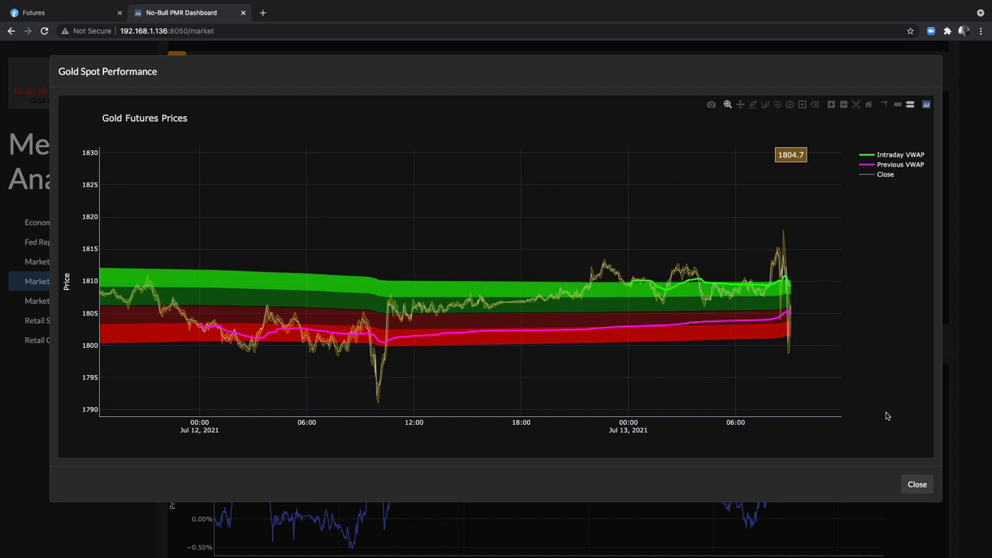
# - Close the enlarged gold chart and enlarge the Silver, Gold, Copper 5-day comparison
pyautogui.click(911, 484)
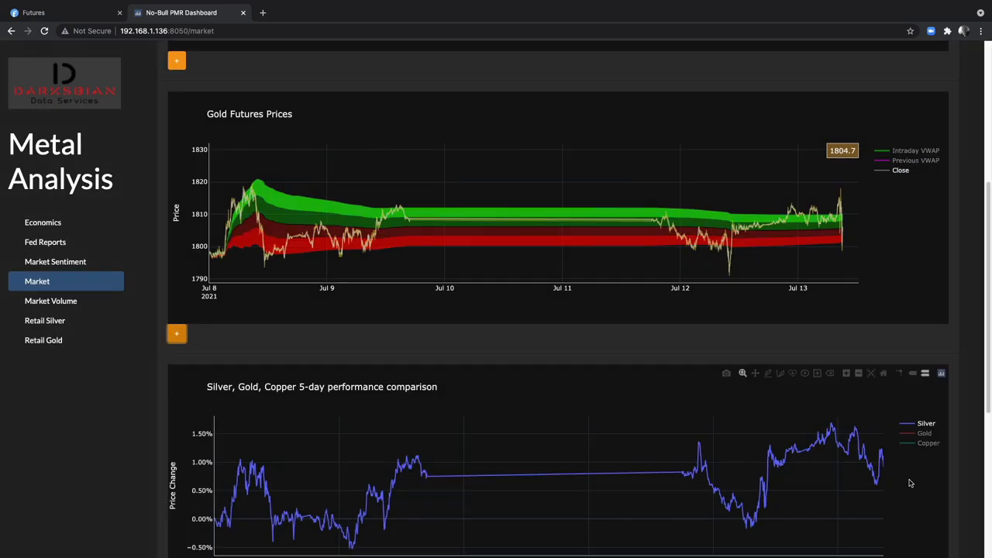
pyautogui.scroll(-1, 403, 419)
pyautogui.scroll(-1, 403, 419)
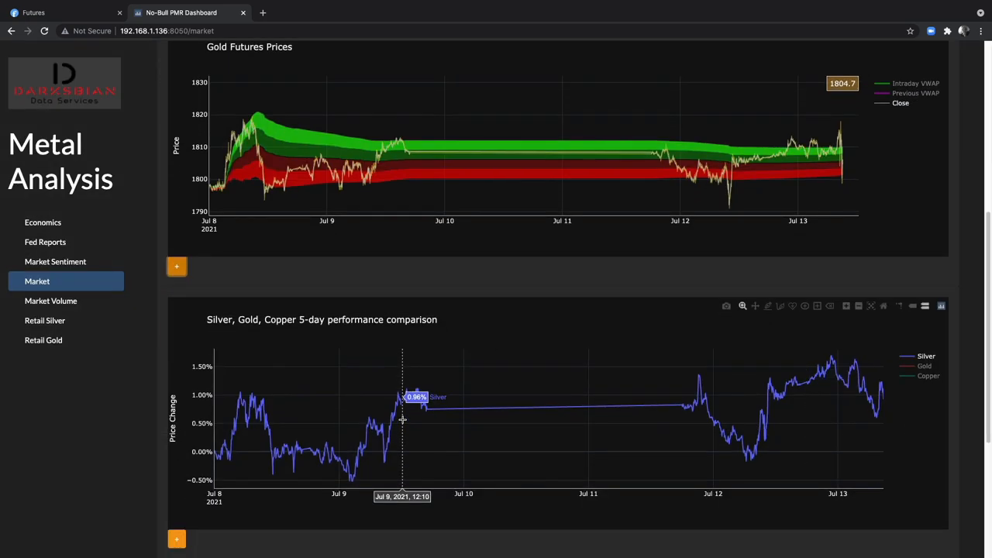
pyautogui.scroll(-1, 403, 419)
pyautogui.click(177, 514)
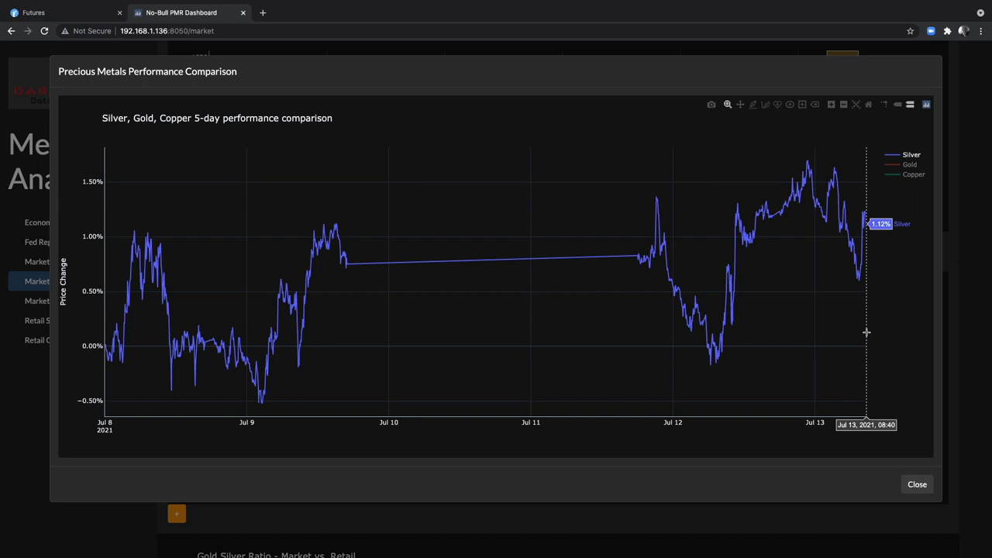
# - Add the red Gold trace beside silver, then close the enlarged comparison chart
pyautogui.moveTo(867, 332)
pyautogui.click(911, 166)
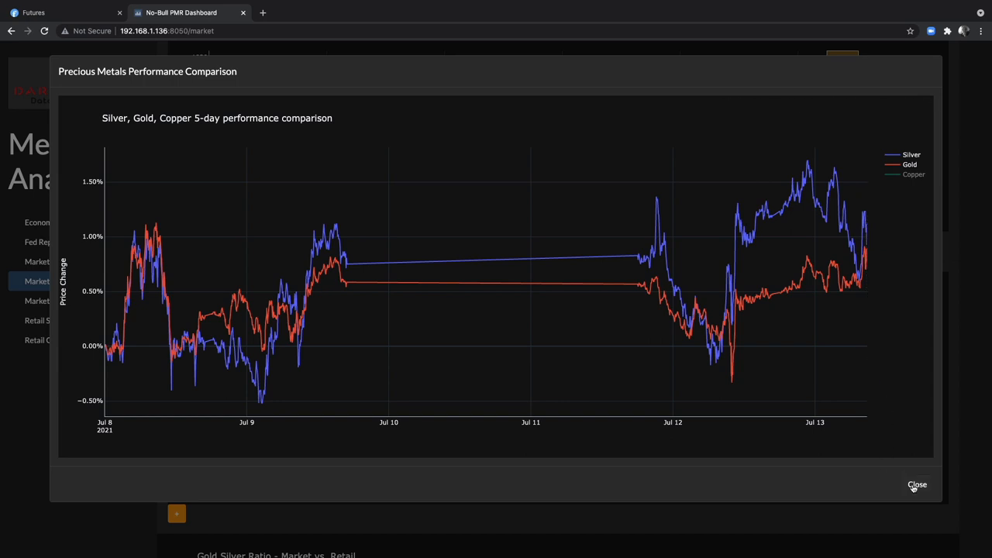
pyautogui.click(917, 485)
pyautogui.scroll(-2, 439, 386)
pyautogui.scroll(-3, 437, 395)
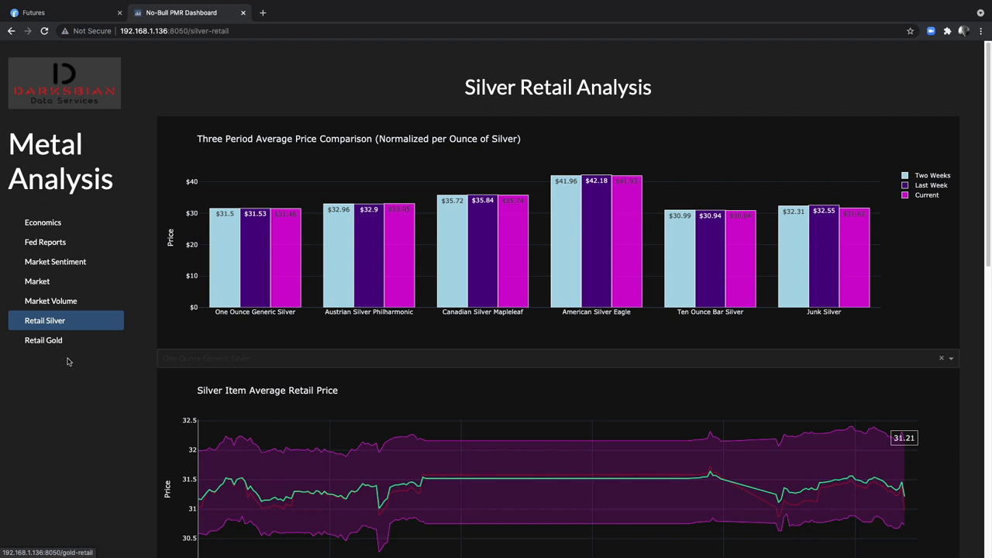
pyautogui.scroll(-3, 140, 408)
pyautogui.scroll(-1, 140, 409)
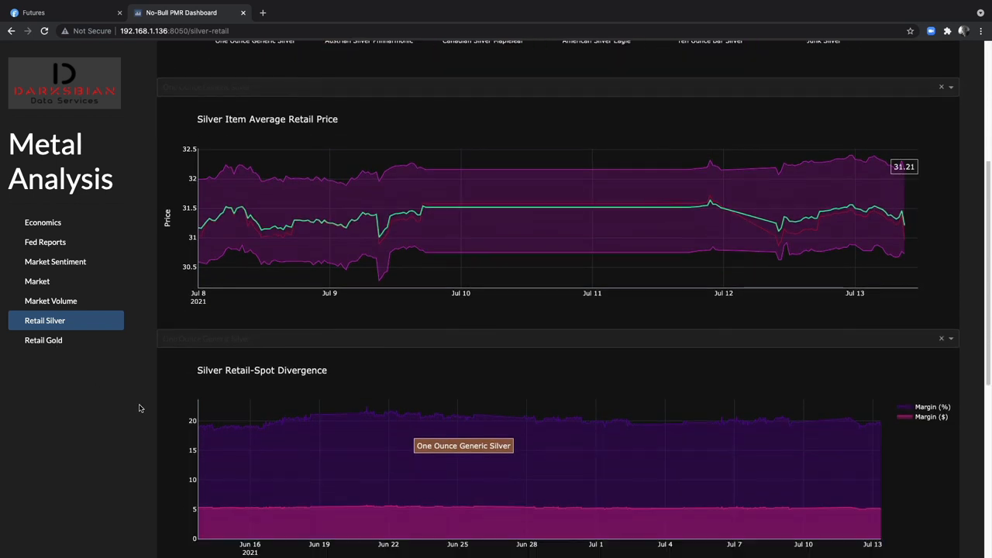
pyautogui.scroll(-1, 141, 408)
pyautogui.scroll(-1, 141, 409)
pyautogui.scroll(-3, 140, 409)
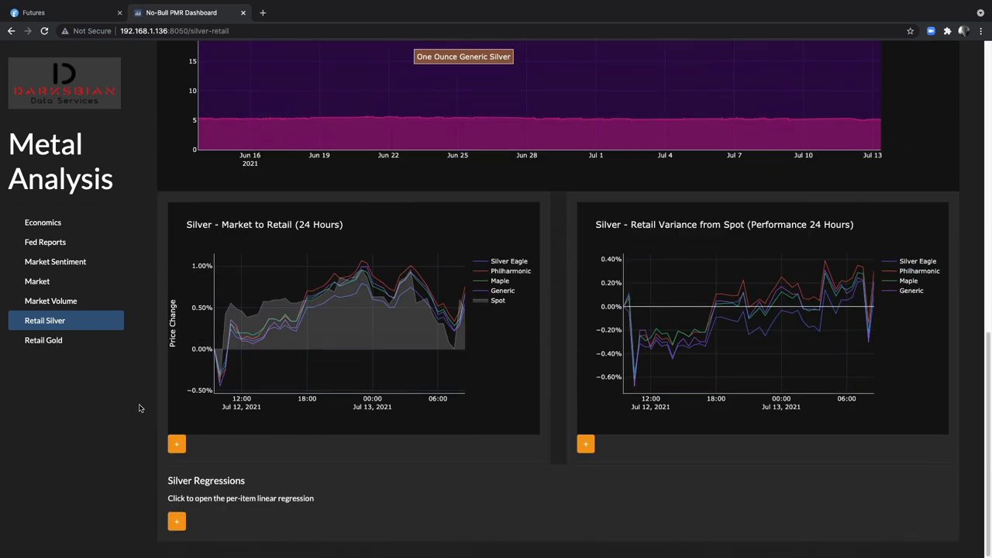